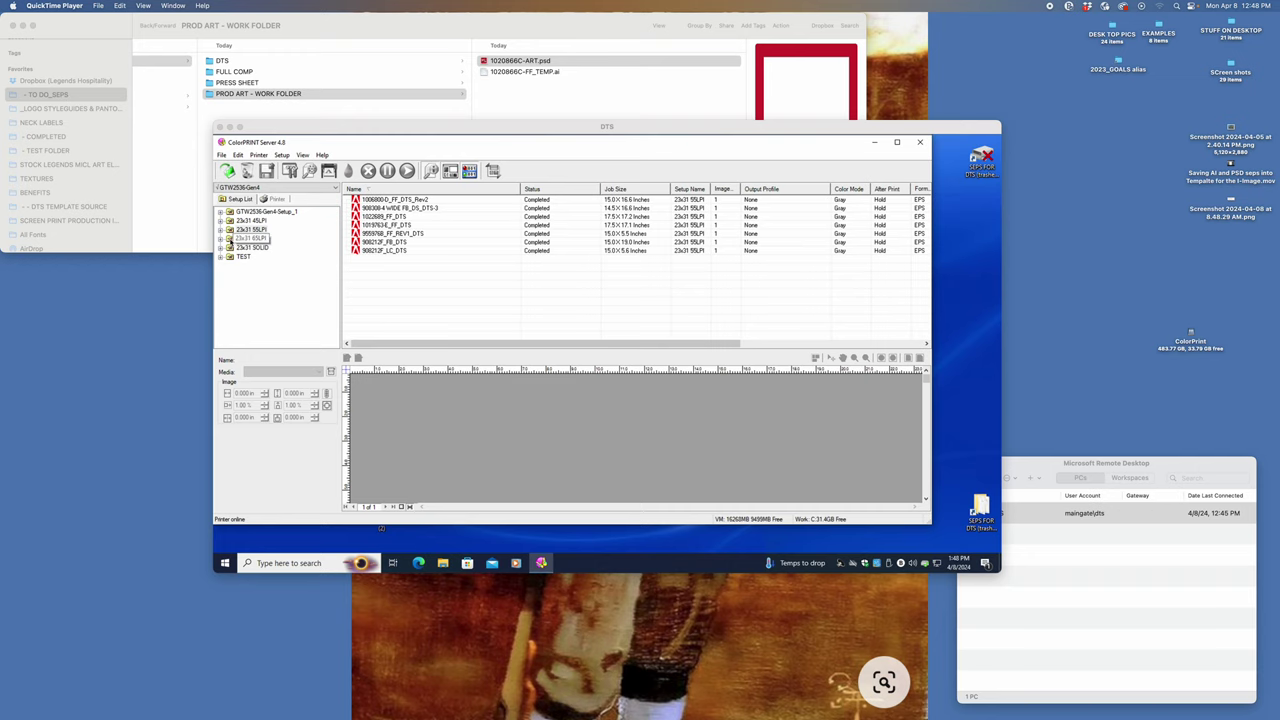
Select the TEST setup in the Setup List and bring up its context menu.
{"action": "left_click", "coordinate": [232, 230]}
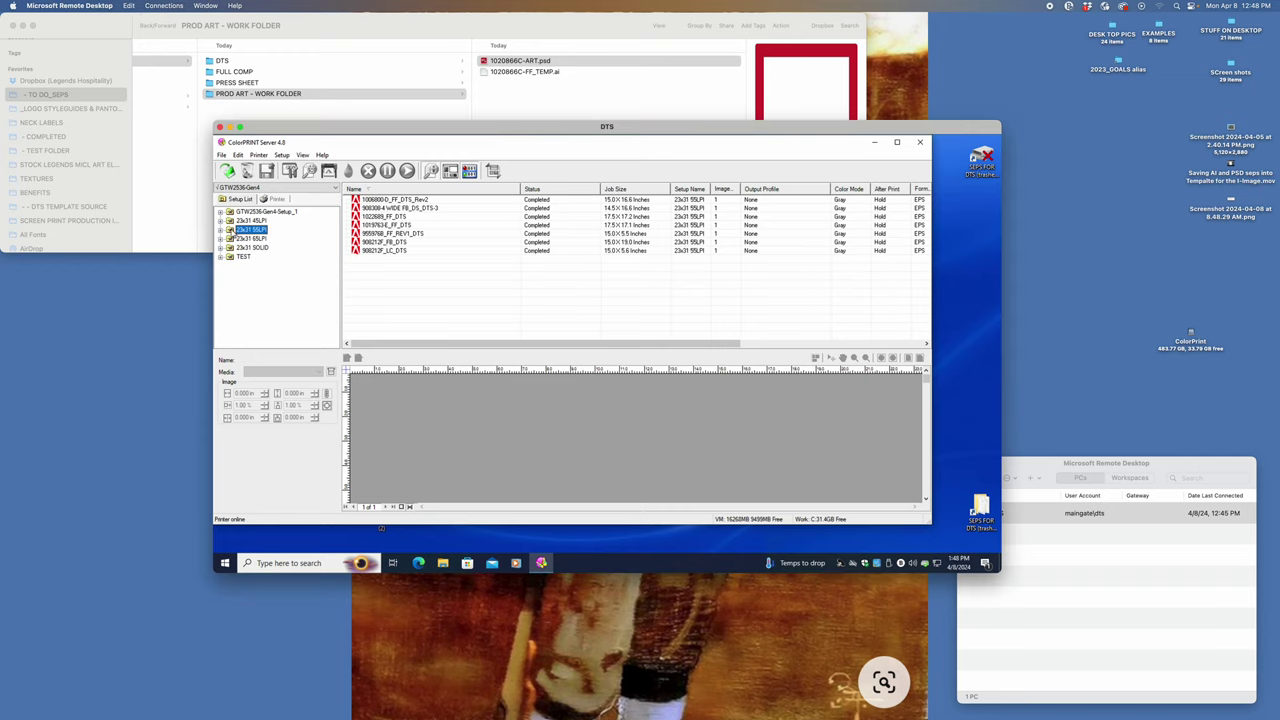
{"action": "left_click", "coordinate": [232, 257]}
{"action": "right_click", "coordinate": [230, 259]}
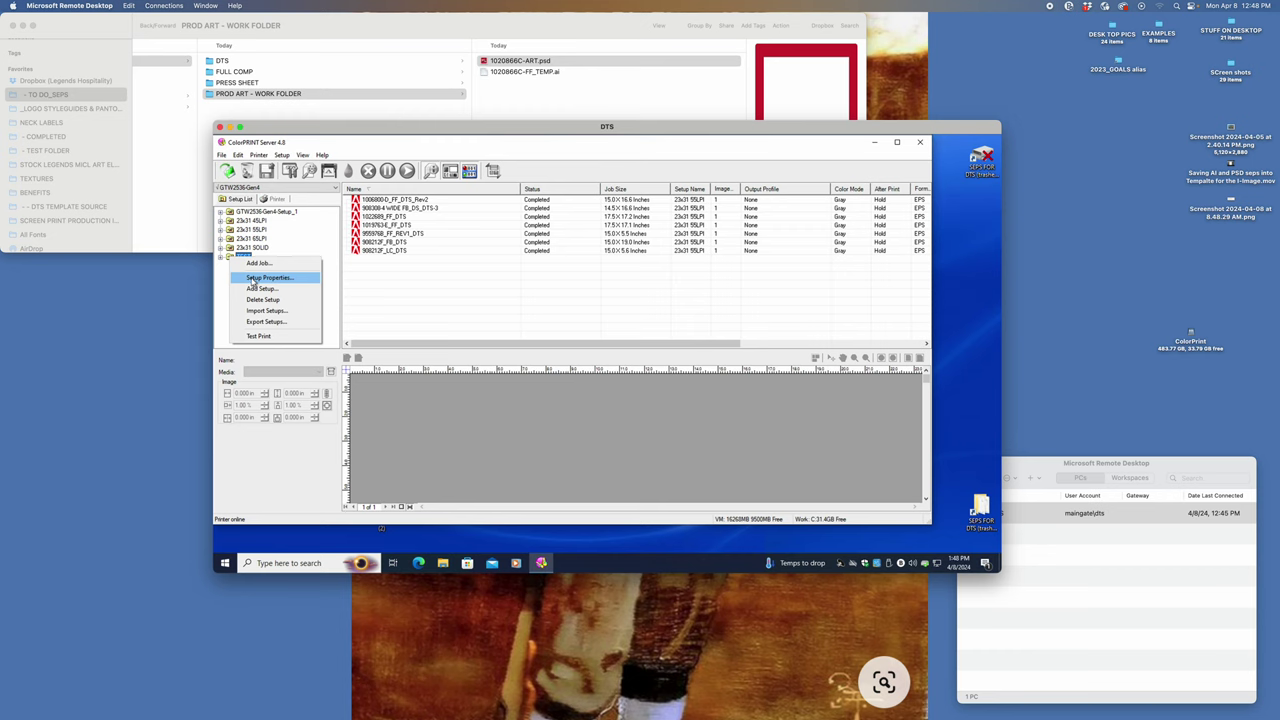
Open TEST's Setup Properties on the Adjust tab and toggle the Curves graph between enlarged and normal.
{"action": "left_click", "coordinate": [258, 277]}
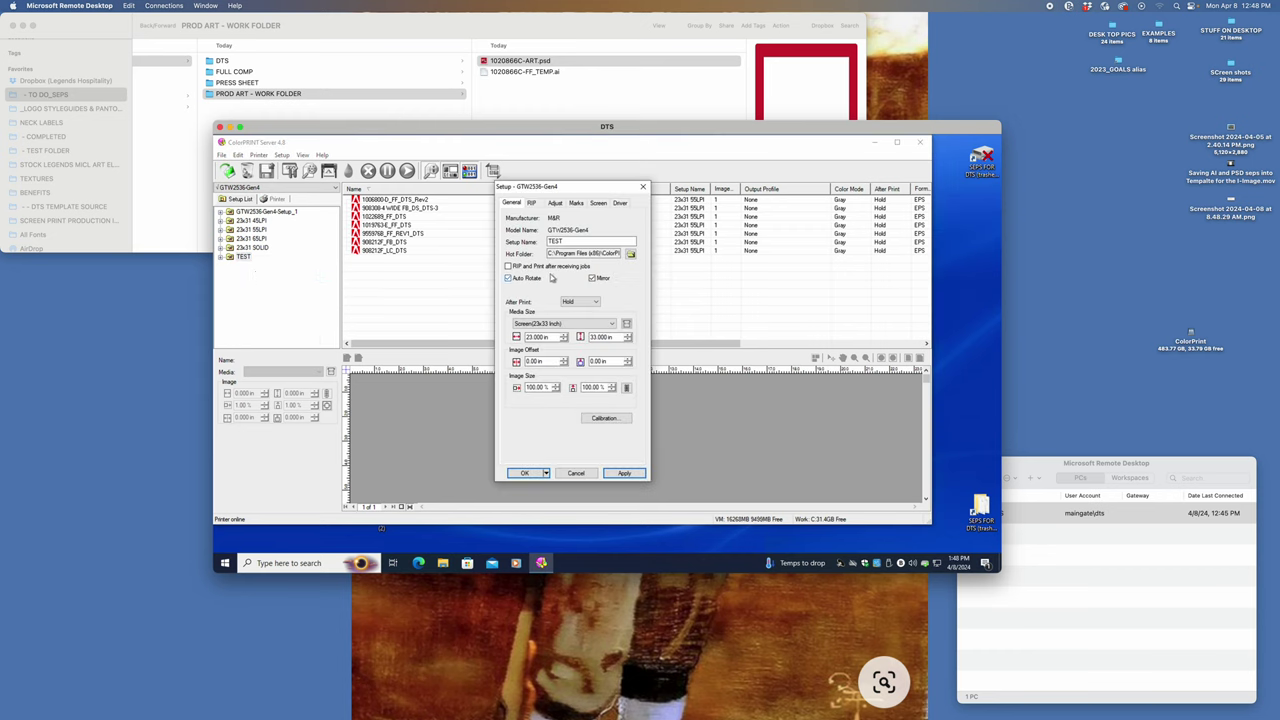
{"action": "left_click", "coordinate": [555, 204]}
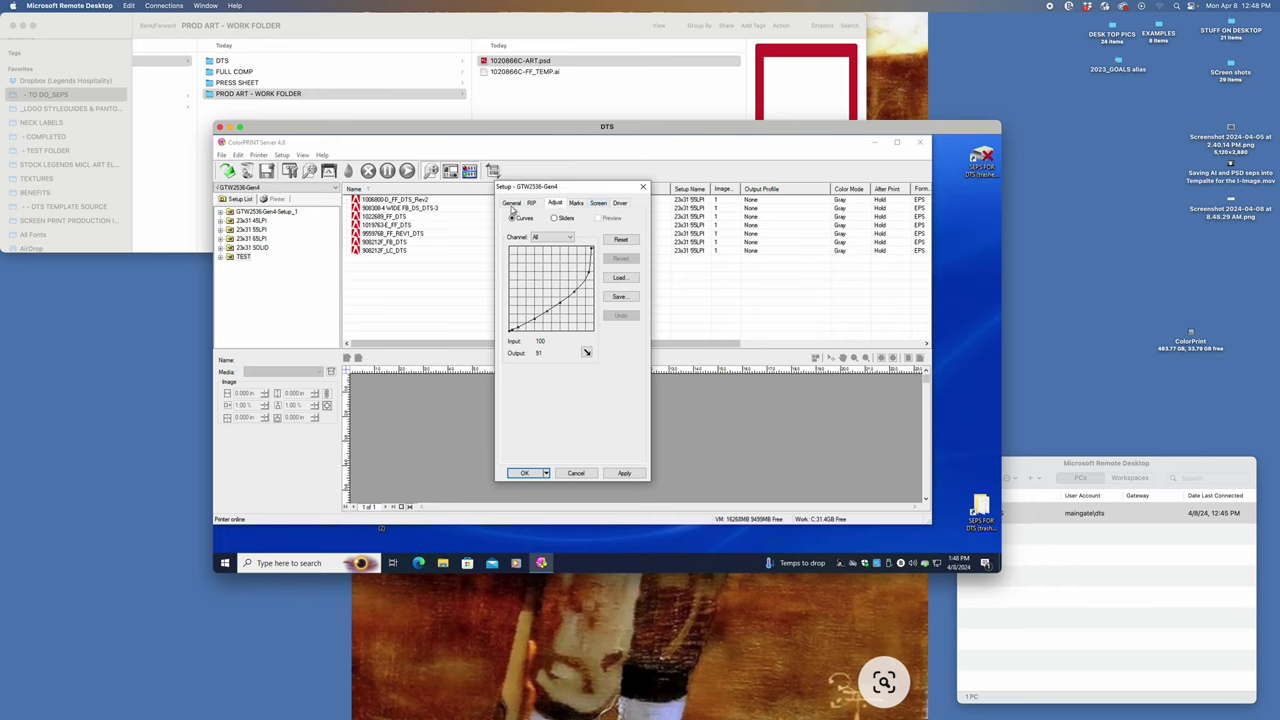
{"action": "left_click", "coordinate": [586, 352]}
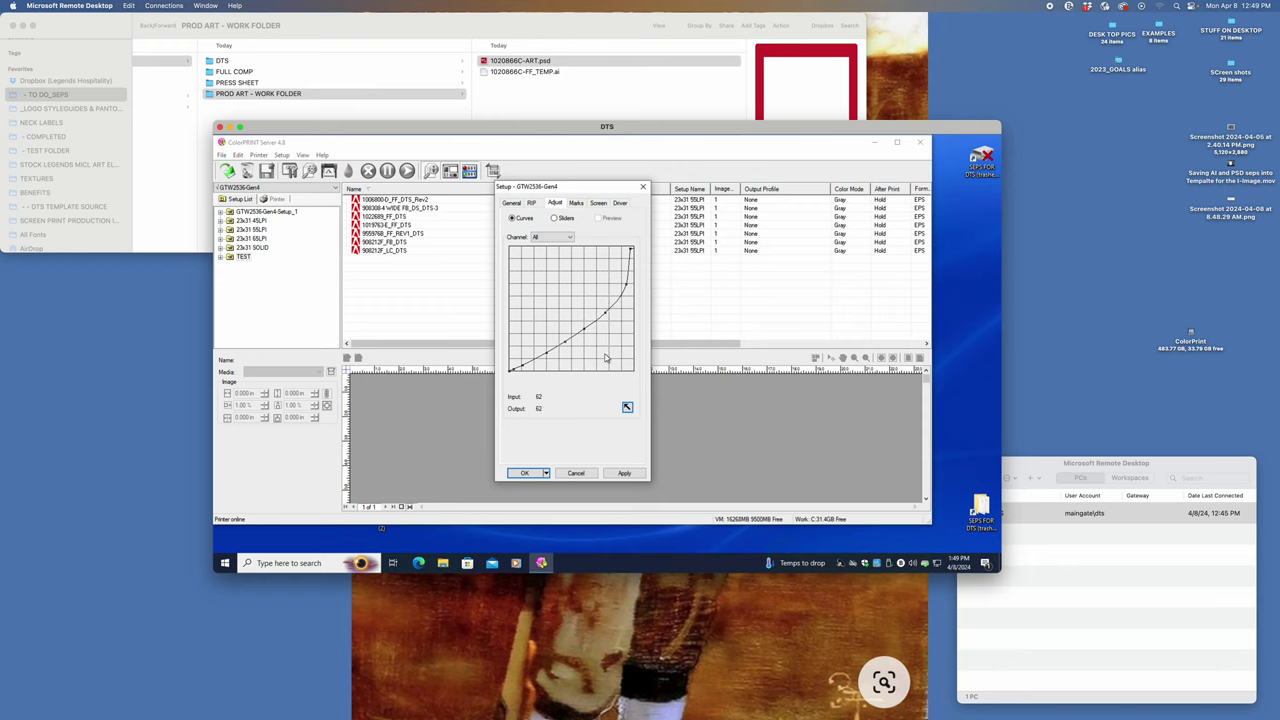
{"action": "left_click", "coordinate": [627, 407]}
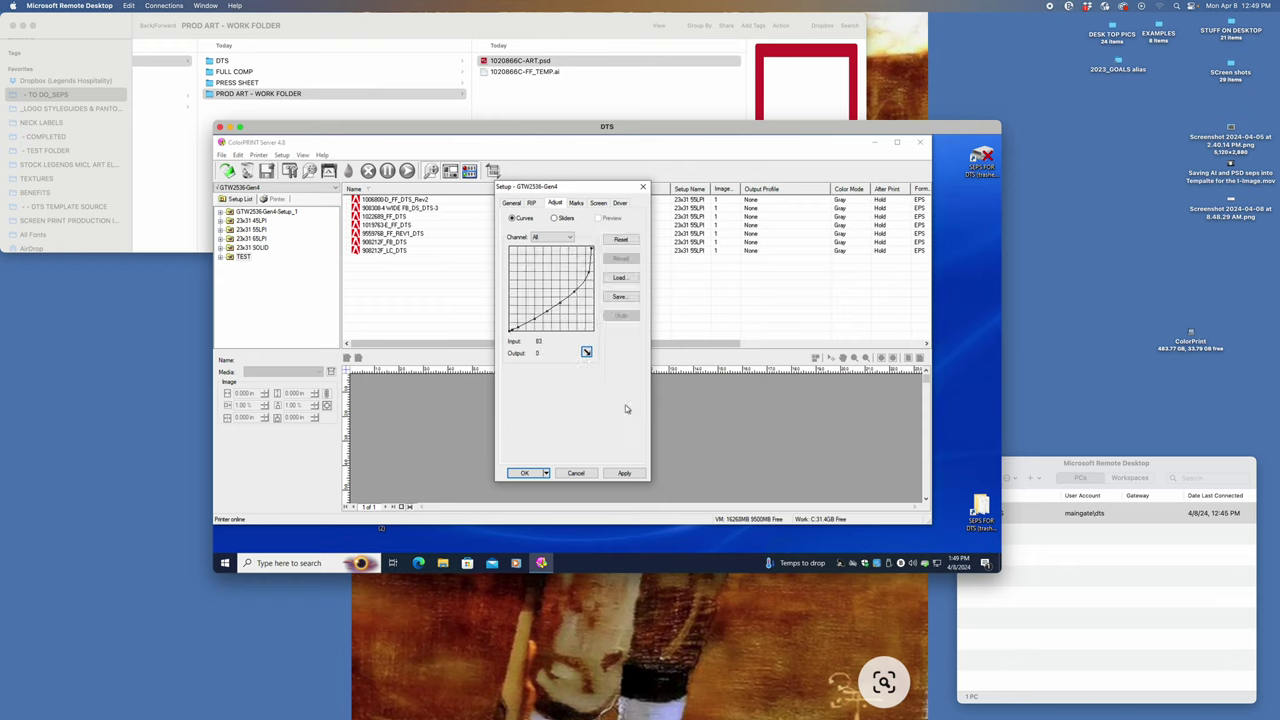
{"action": "left_click", "coordinate": [587, 353]}
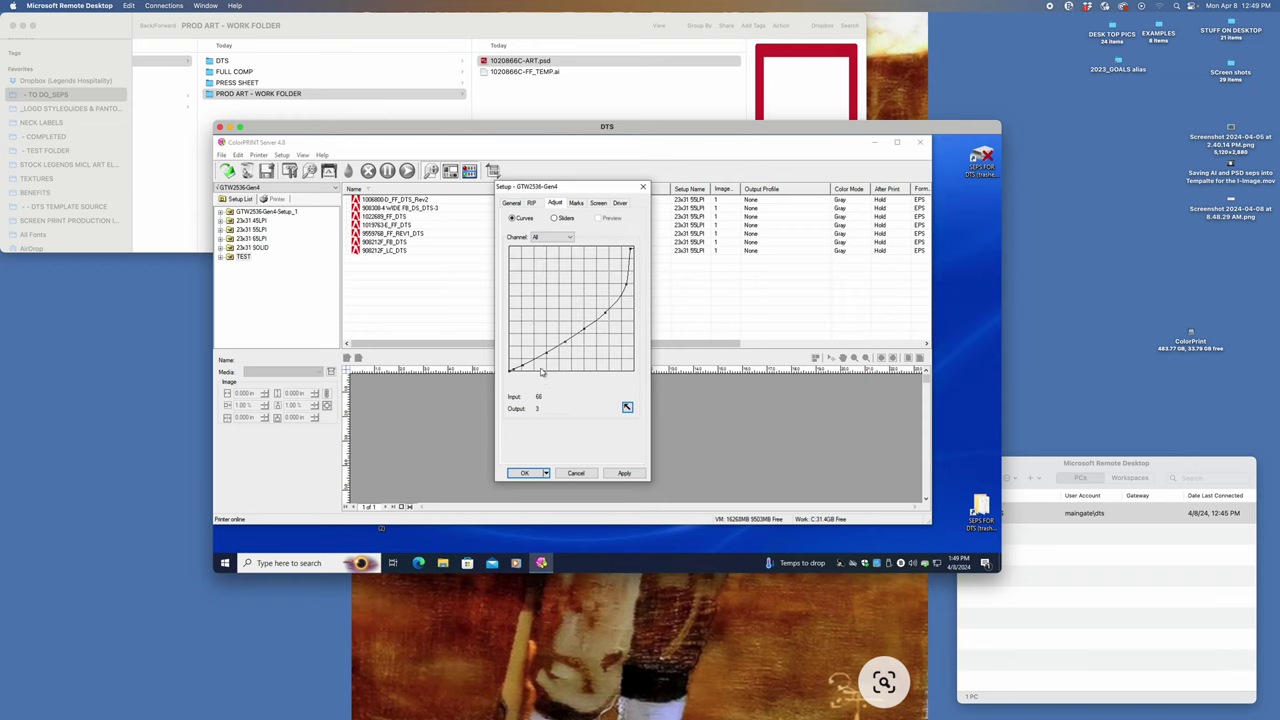
{"action": "left_click", "coordinate": [627, 409]}
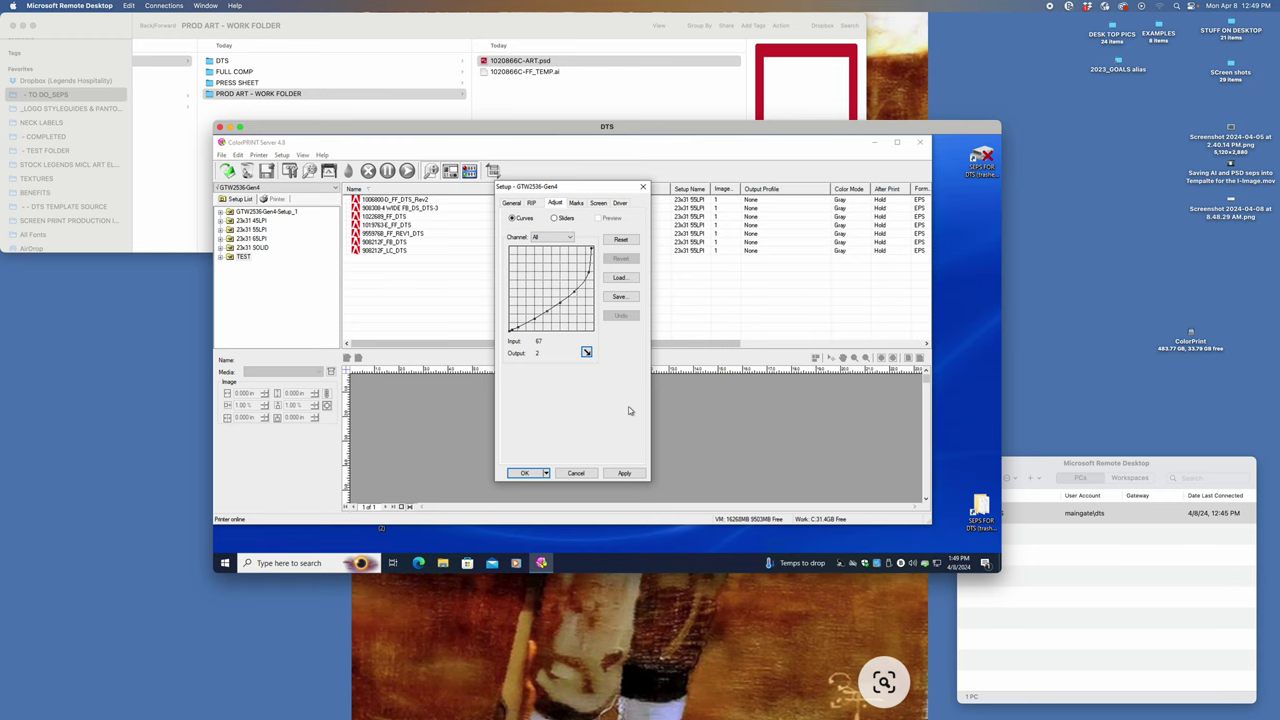
Load 'New Test Curve 31324 version_3dan.cve' into the Adjust curve, replacing the current curve.
{"action": "left_click", "coordinate": [620, 278]}
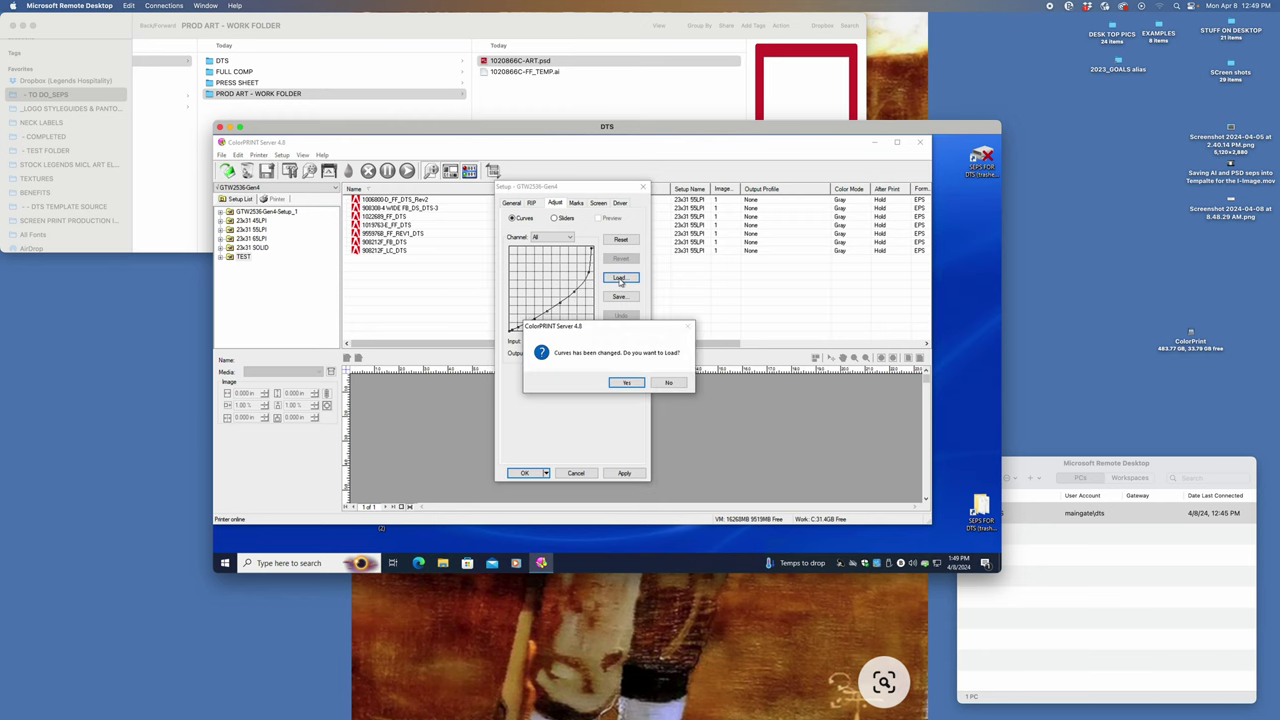
{"action": "left_click", "coordinate": [624, 384]}
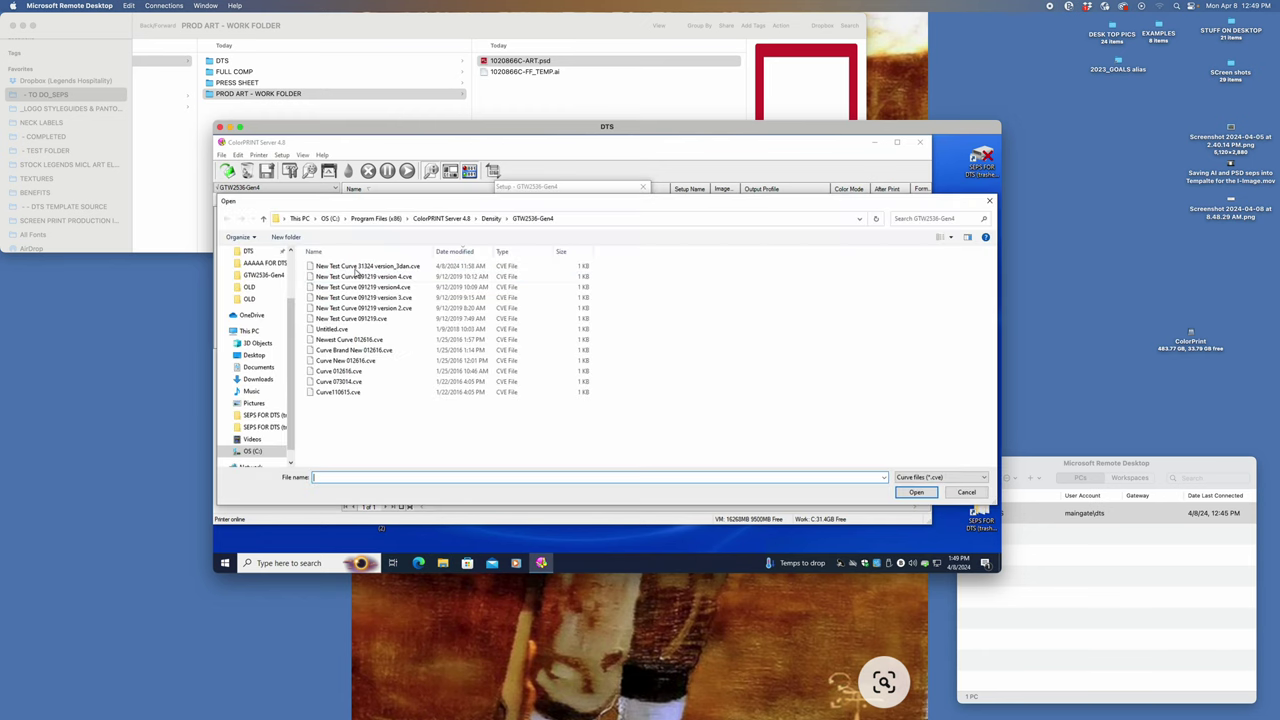
{"action": "left_click", "coordinate": [395, 268]}
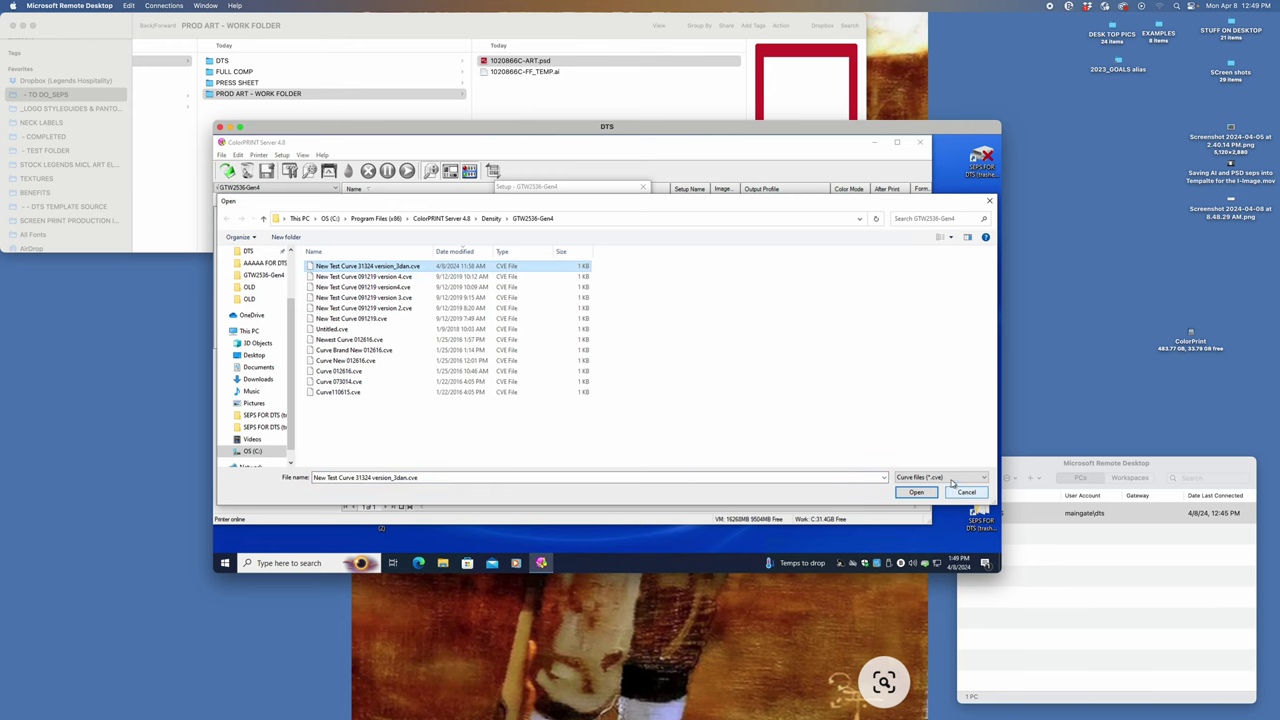
{"action": "left_click", "coordinate": [916, 492]}
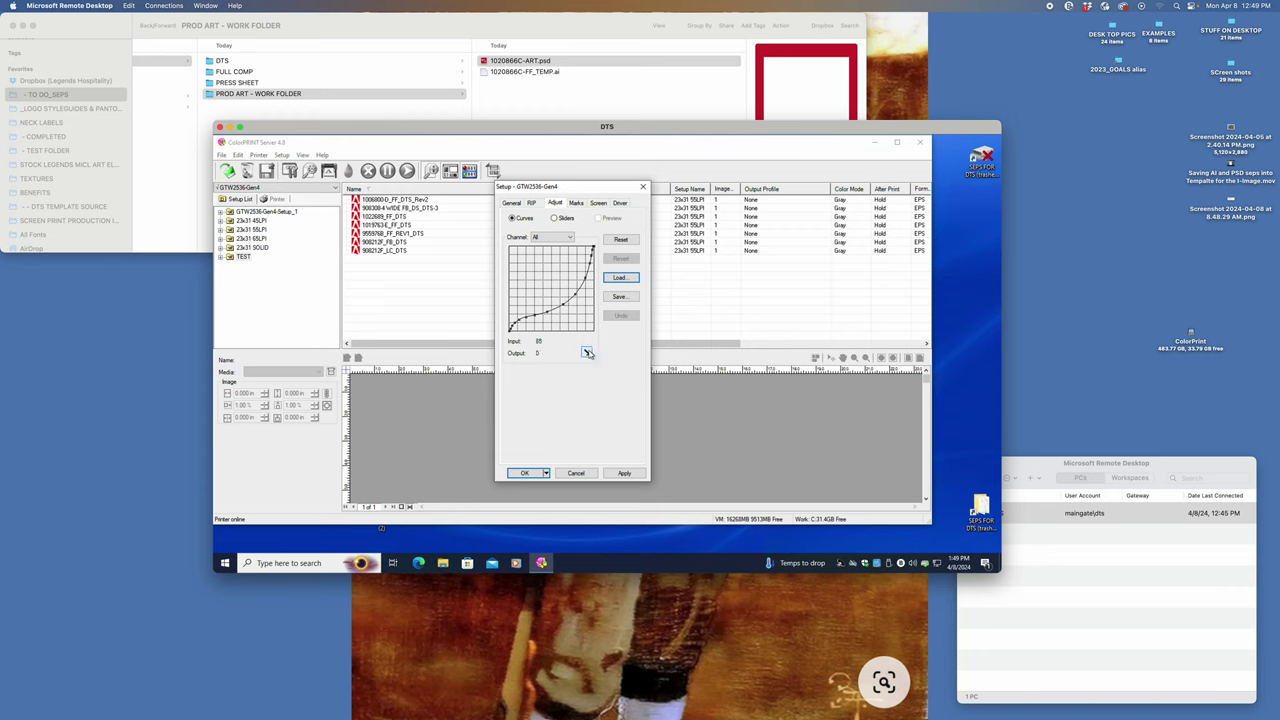
{"action": "left_click", "coordinate": [586, 352]}
{"action": "left_click", "coordinate": [627, 407]}
Save the curve as a new .cve file named 'DANS NEW 1TEST_34-8-24', removing the stray 4 from the date.
{"action": "left_click", "coordinate": [618, 298]}
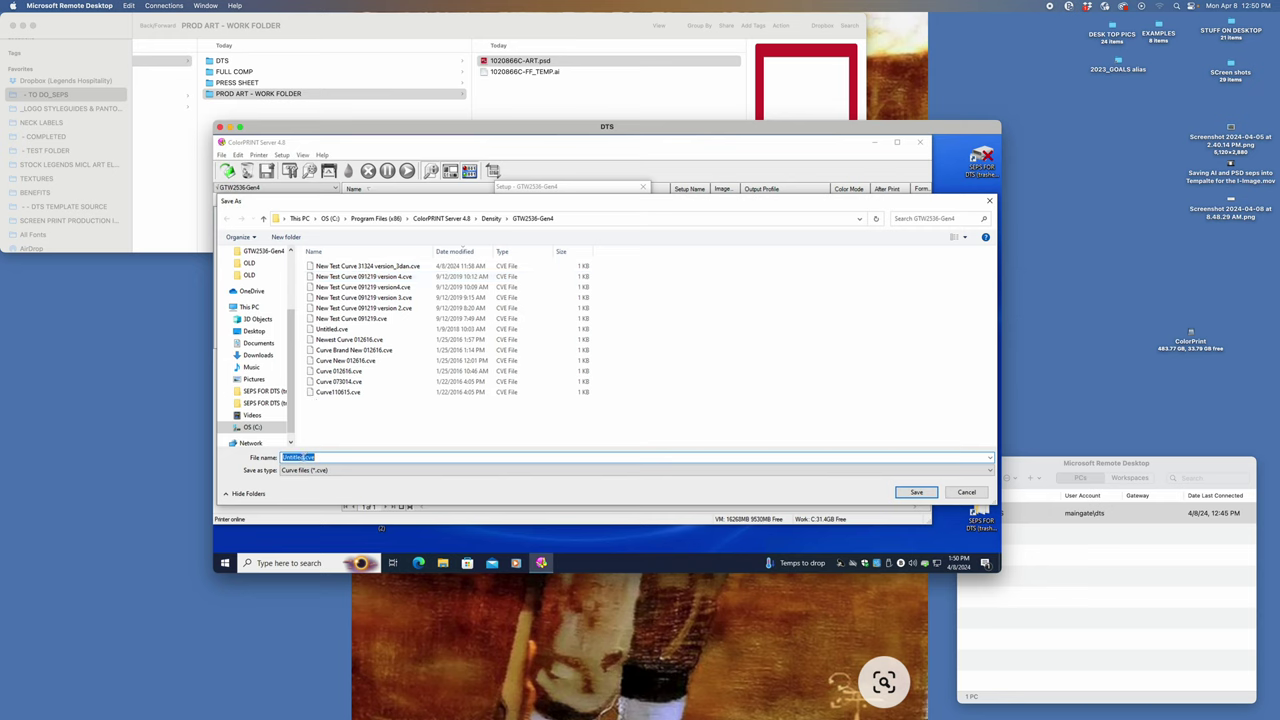
{"action": "double_click", "coordinate": [291, 457]}
{"action": "type", "text": "DANS NEW 1TEST_34-8"}
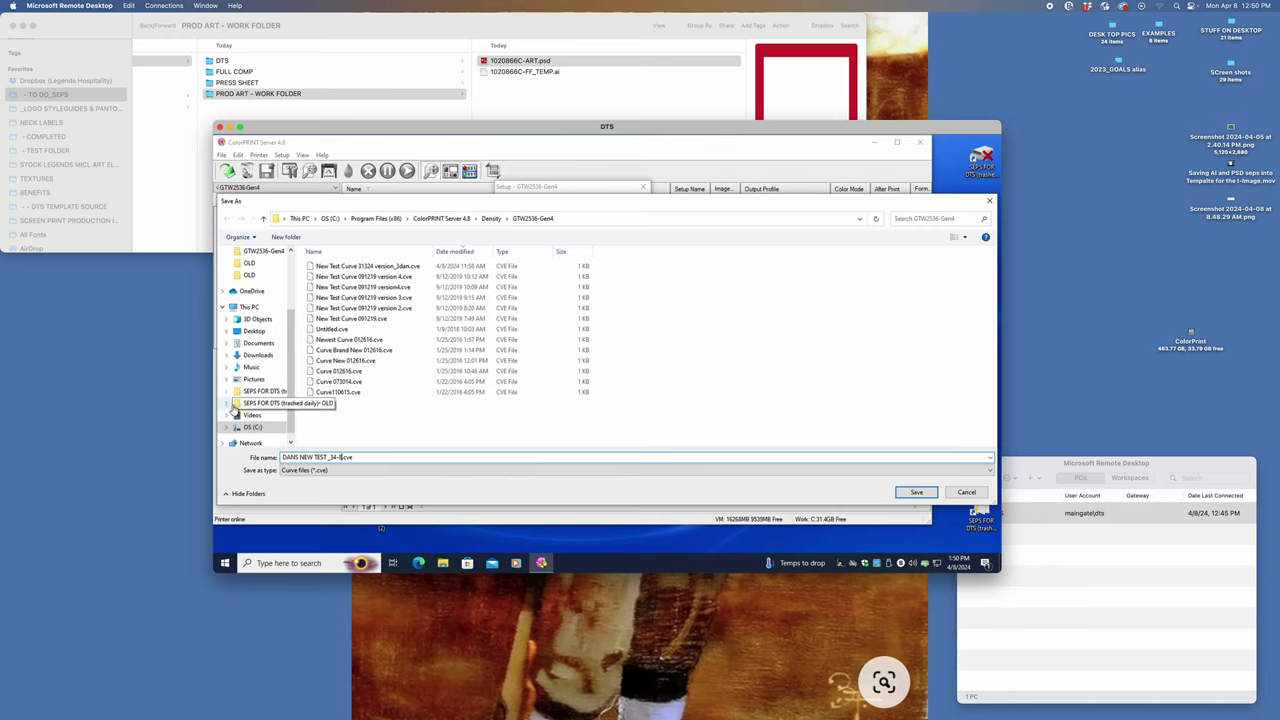
{"action": "type", "text": "-24"}
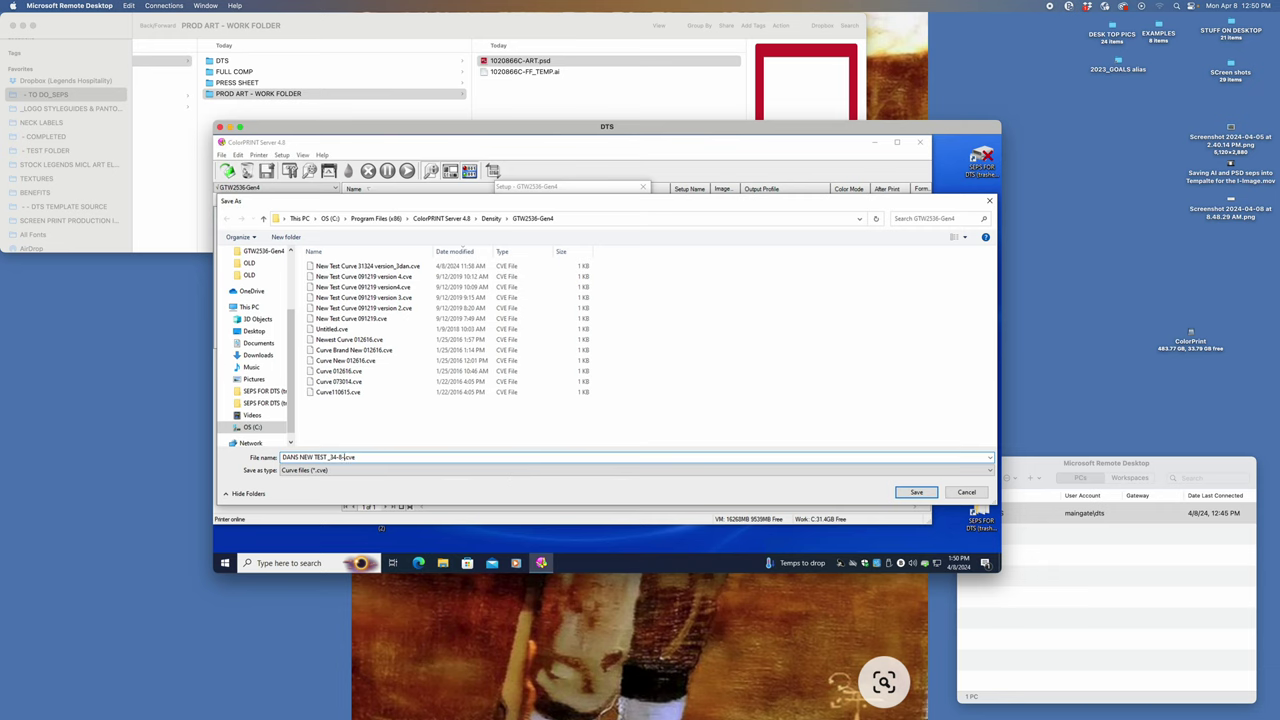
{"action": "left_click", "coordinate": [331, 457]}
{"action": "key", "text": "BackSpace"}
{"action": "left_click", "coordinate": [962, 492]}
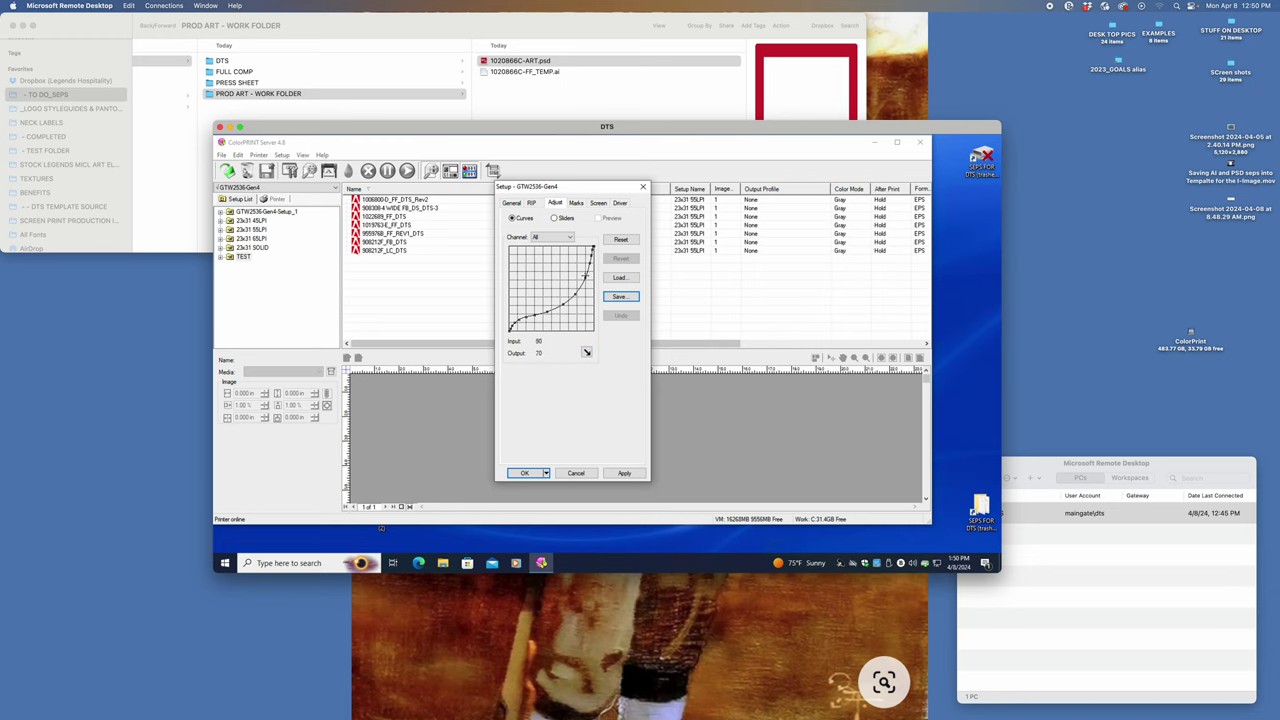
Enlarge the curve graph and drag the upper-middle point down to about input 78, output 45.
{"action": "left_click", "coordinate": [585, 352]}
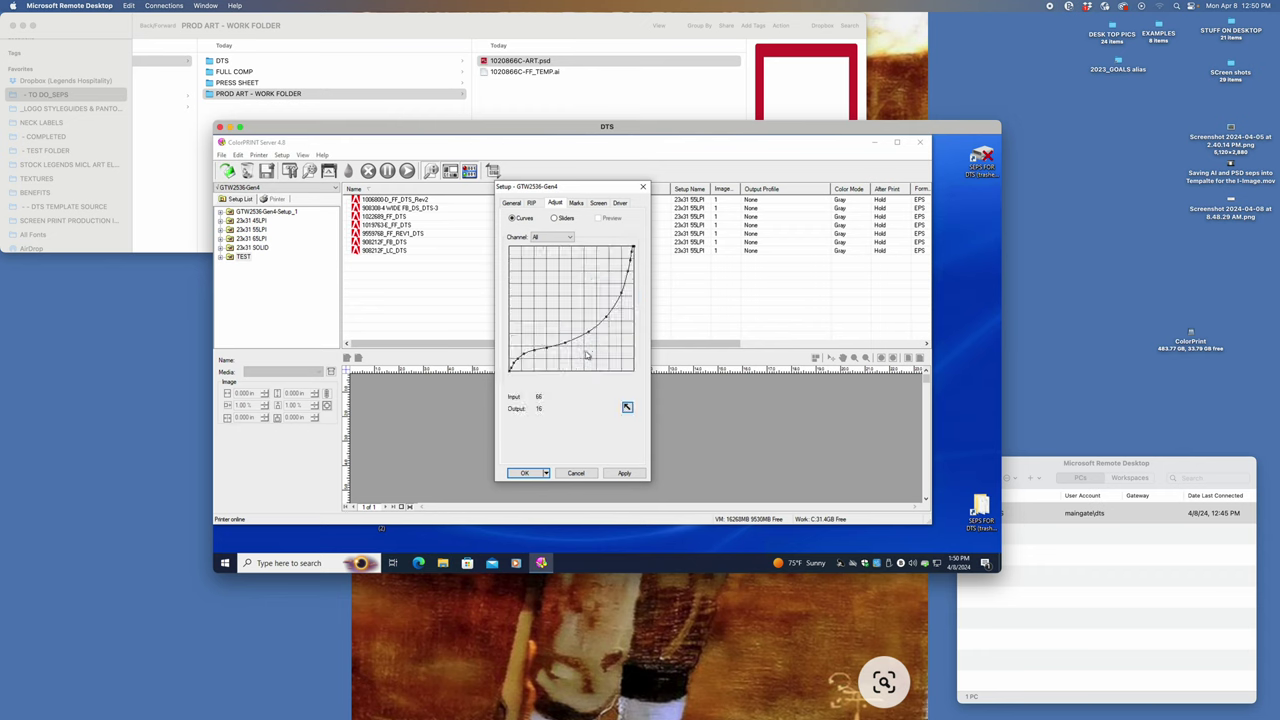
{"action": "left_click_drag", "start_coordinate": [607, 314], "coordinate": [605, 308]}
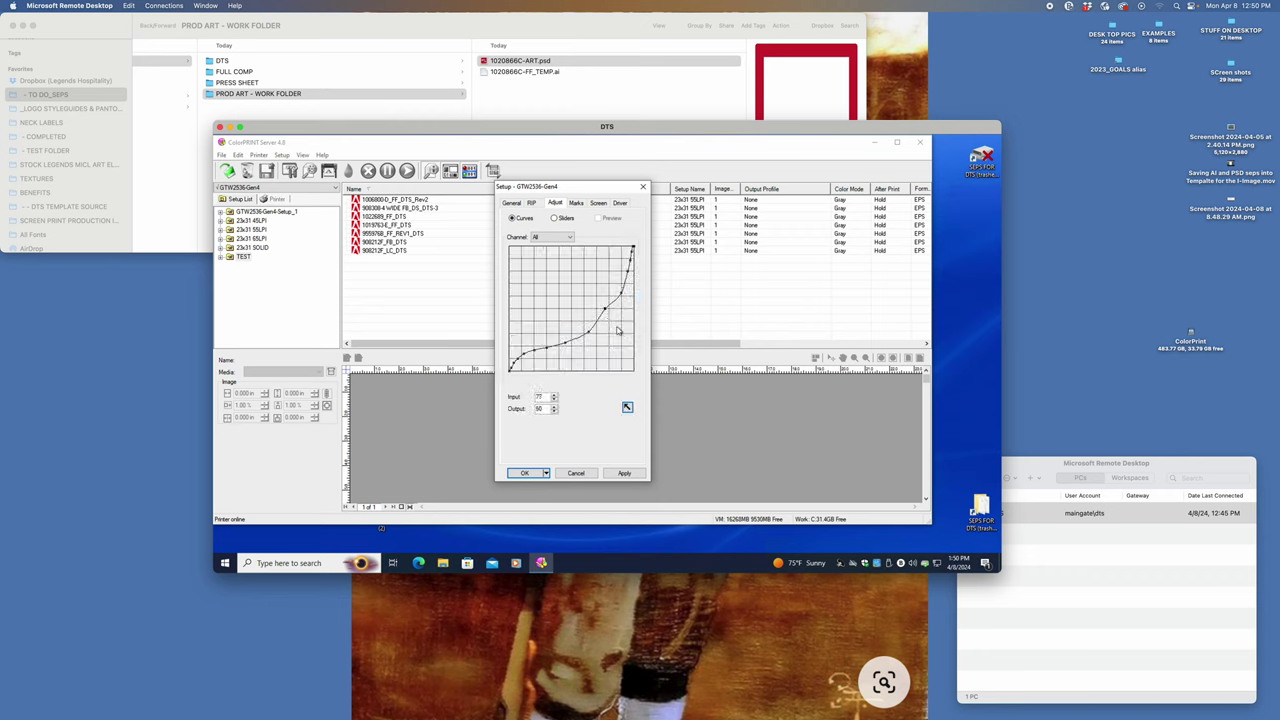
{"action": "left_click", "coordinate": [604, 309]}
{"action": "left_click_drag", "start_coordinate": [604, 309], "coordinate": [606, 315]}
Select the lower-left curve point and nudge its output value down with the spin arrows.
{"action": "left_click", "coordinate": [512, 363]}
{"action": "left_click", "coordinate": [554, 411]}
{"action": "left_click", "coordinate": [554, 411]}
{"action": "left_click", "coordinate": [554, 408]}
Drag the lowest curve point toward zero, then raise its output a few steps.
{"action": "left_click_drag", "start_coordinate": [512, 368], "coordinate": [510, 371]}
{"action": "left_click", "coordinate": [554, 405]}
{"action": "left_click", "coordinate": [554, 405]}
{"action": "left_click", "coordinate": [554, 405]}
{"action": "left_click", "coordinate": [554, 405]}
{"action": "left_click", "coordinate": [555, 410]}
Drag a lower curve point to input 20, output 18, then reselect the point near input 78.
{"action": "left_click", "coordinate": [546, 345]}
{"action": "left_click_drag", "start_coordinate": [546, 345], "coordinate": [533, 348]}
{"action": "left_click", "coordinate": [605, 317]}
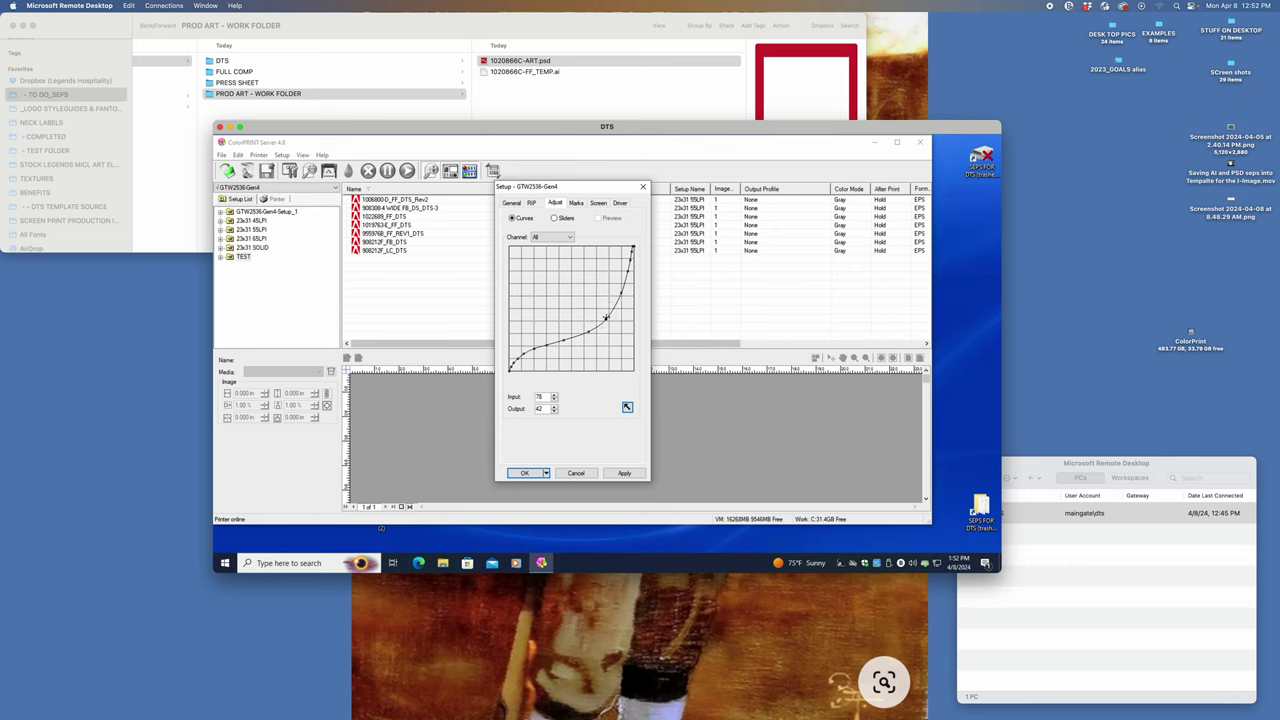